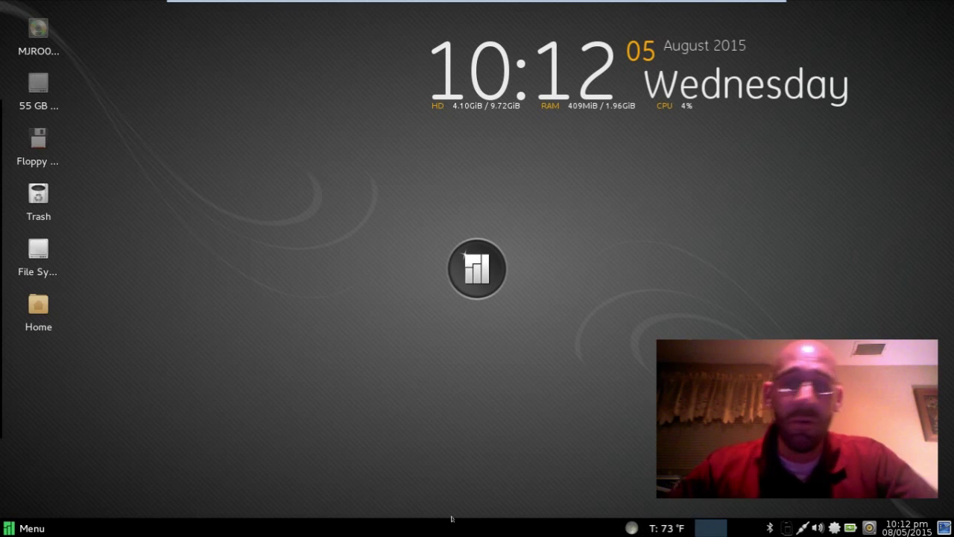
Restart out of Manjaro and boot Windows 7 from the Windows Boot Manager.
{"action": "left_click", "coordinate": [26, 528]}
{"action": "left_click", "coordinate": [256, 170]}
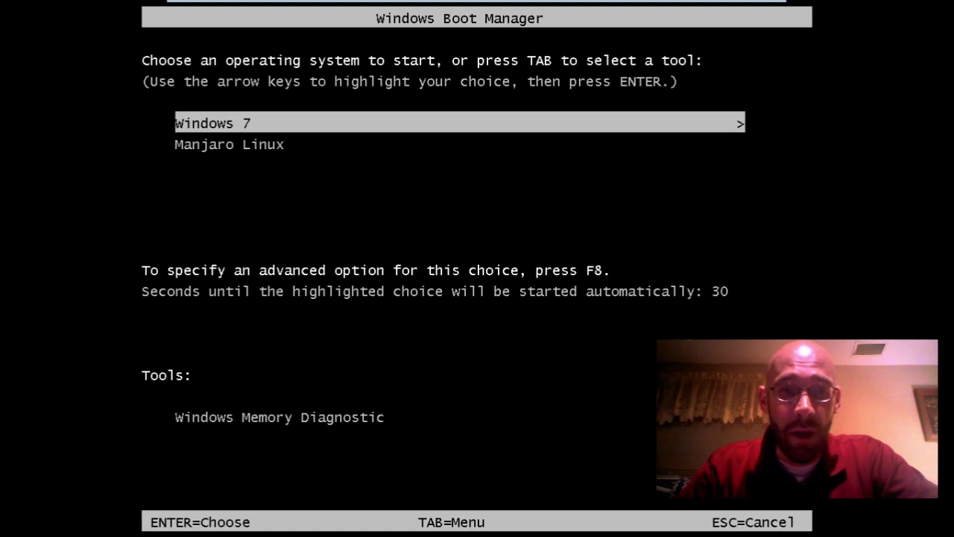
{"action": "key", "text": "Return"}
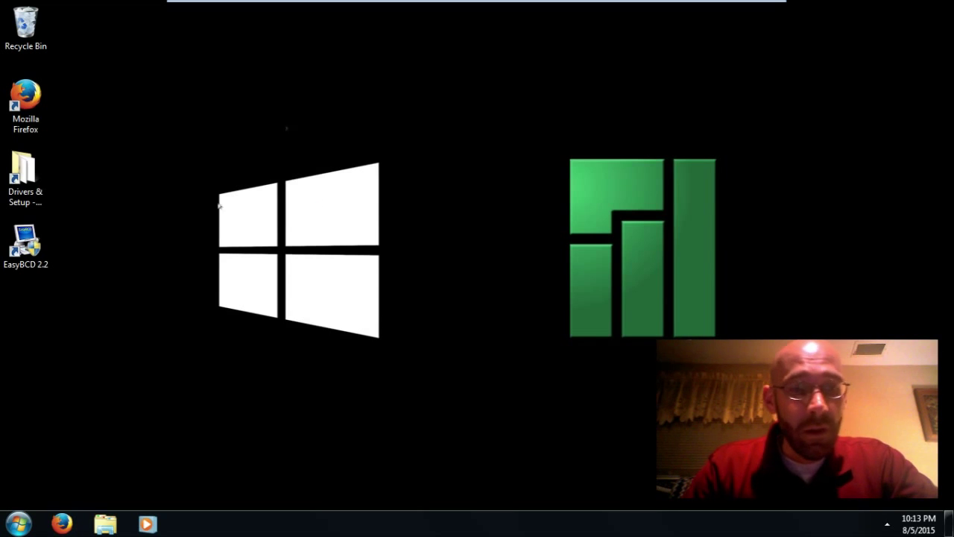
Launch Firefox and load the ArchWiki Time page at wiki.archlinux.org/index.php/Time.
{"action": "left_click", "coordinate": [62, 524]}
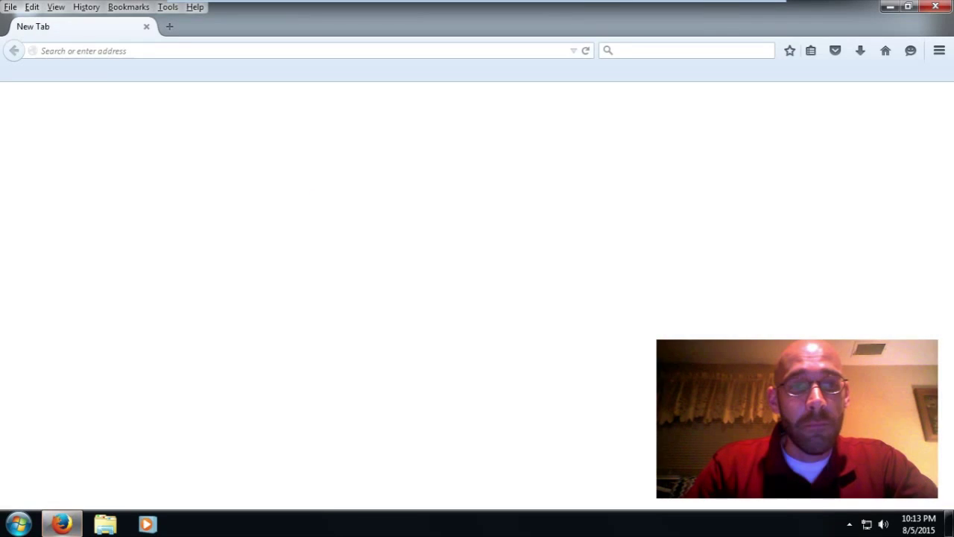
{"action": "type", "text": "http:"}
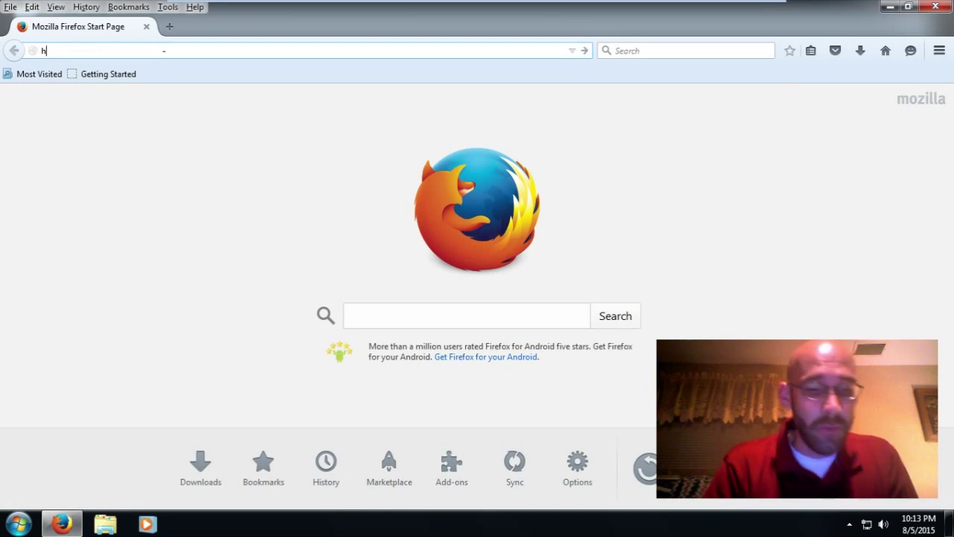
{"action": "key", "text": "Down"}
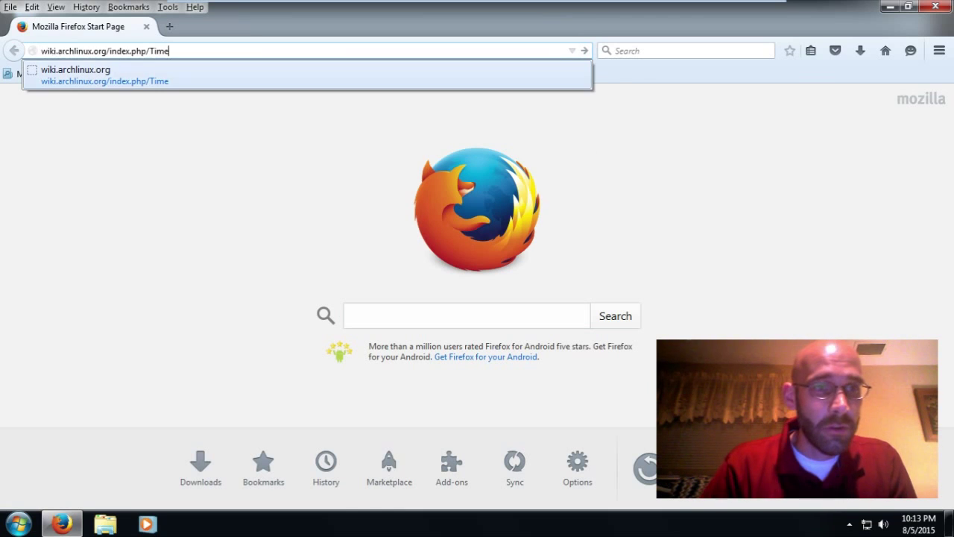
{"action": "key", "text": "Return"}
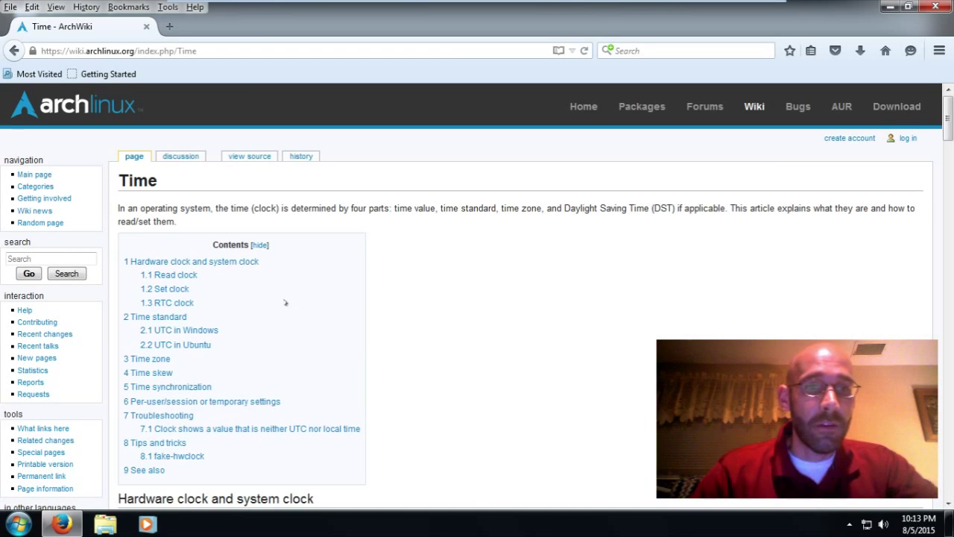
Scroll to the 'UTC in Windows' section, highlight its heading, then minimize Firefox.
{"action": "scroll", "coordinate": [438, 264], "scroll_direction": "down", "scroll_amount": 1}
{"action": "scroll", "coordinate": [438, 264], "scroll_direction": "down", "scroll_amount": 6}
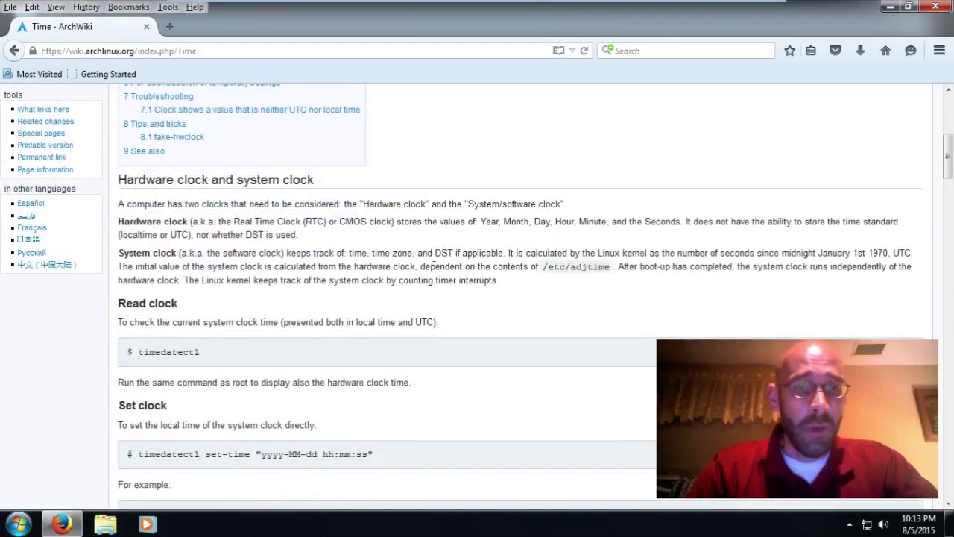
{"action": "scroll", "coordinate": [434, 261], "scroll_direction": "down", "scroll_amount": 7}
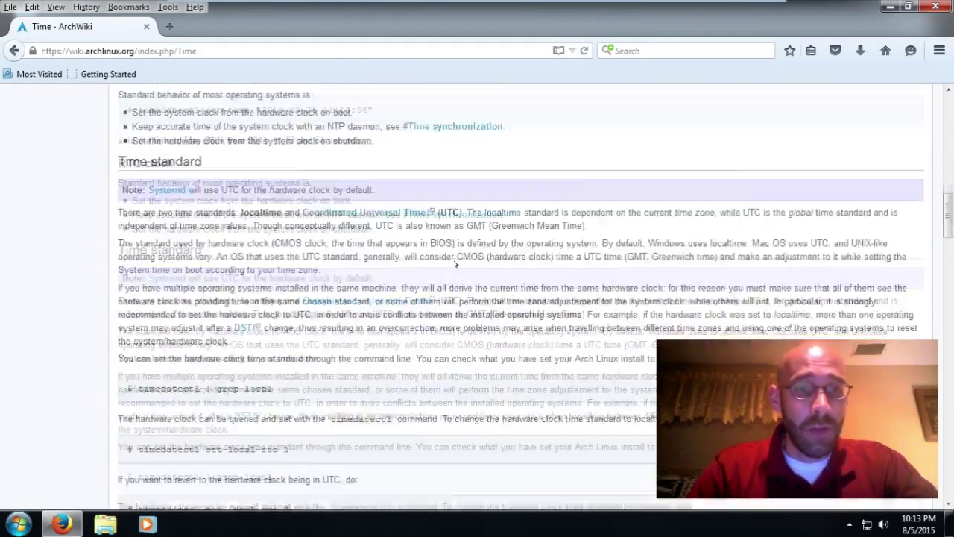
{"action": "scroll", "coordinate": [149, 137], "scroll_direction": "down", "scroll_amount": 9}
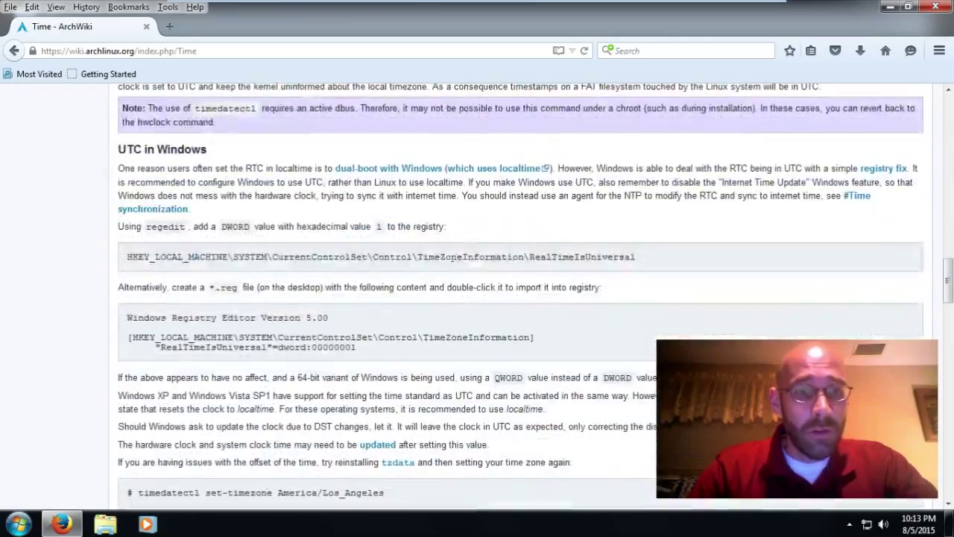
{"action": "left_click_drag", "start_coordinate": [116, 149], "coordinate": [211, 153]}
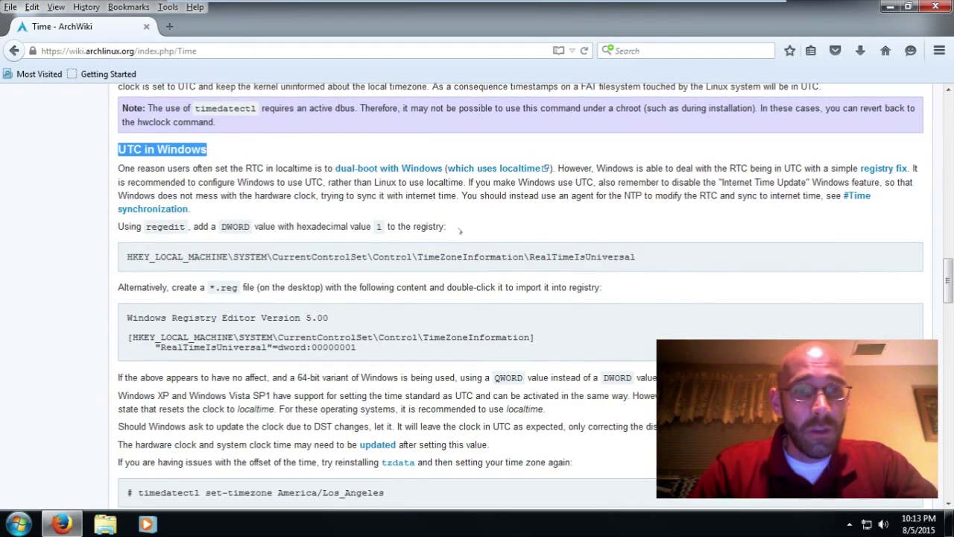
{"action": "left_click", "coordinate": [459, 230]}
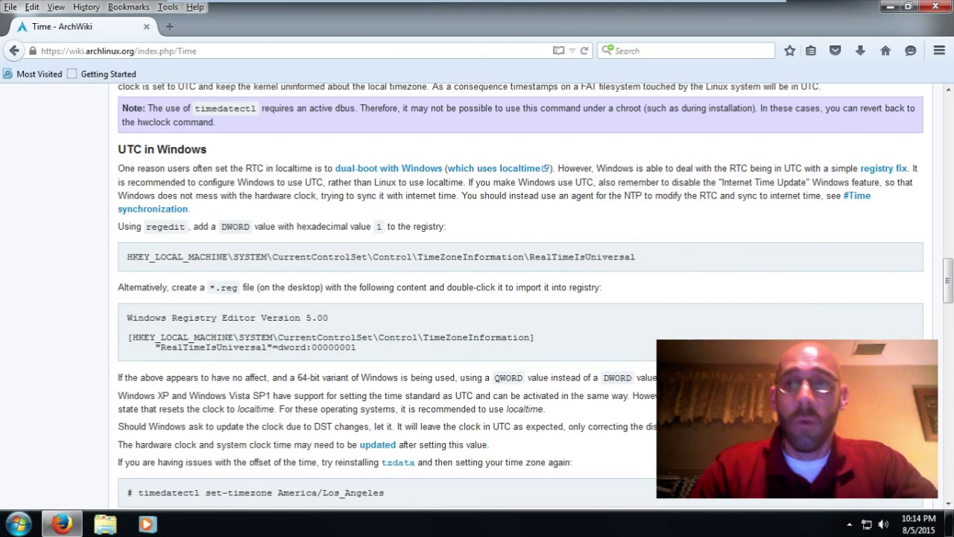
{"action": "left_click", "coordinate": [889, 7]}
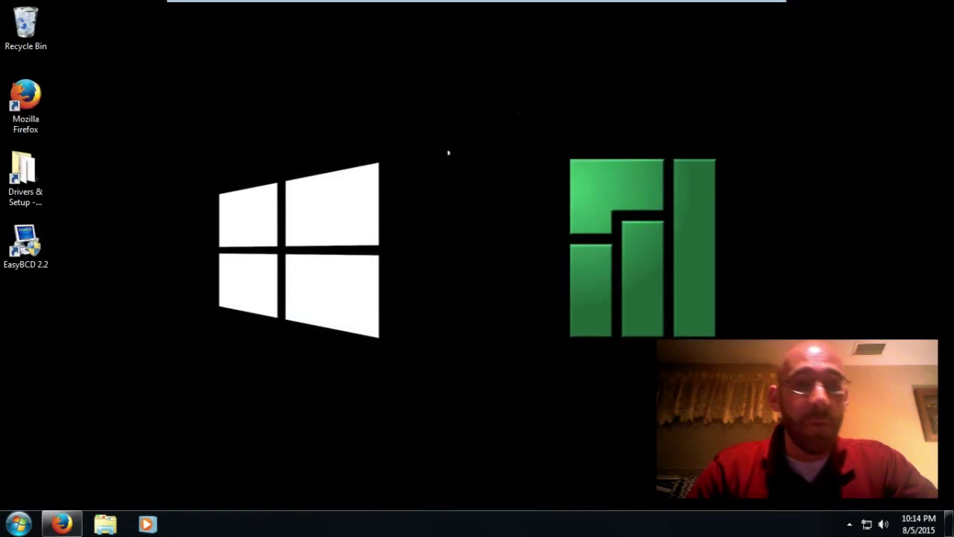
Run regedit from the Start menu search and approve the UAC prompt.
{"action": "left_click", "coordinate": [18, 523]}
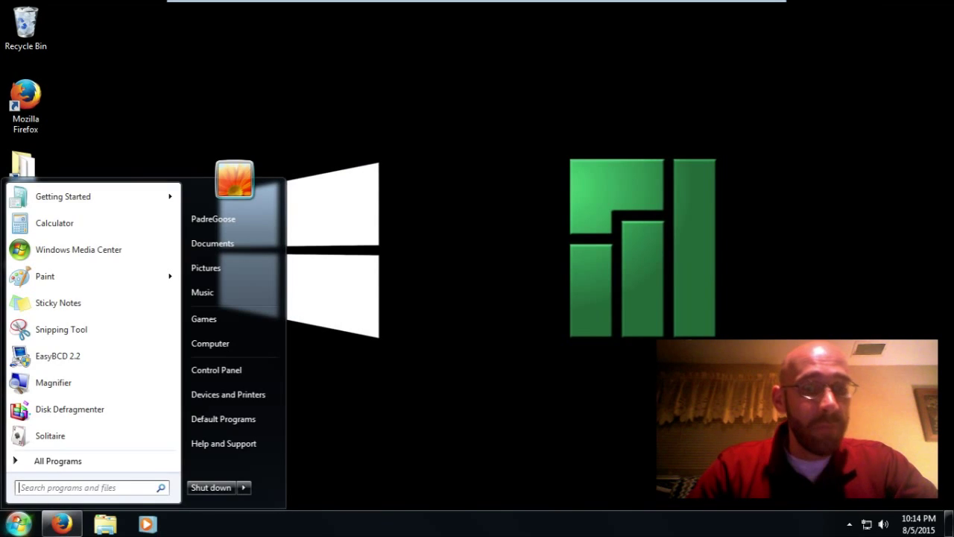
{"action": "type", "text": "regedit"}
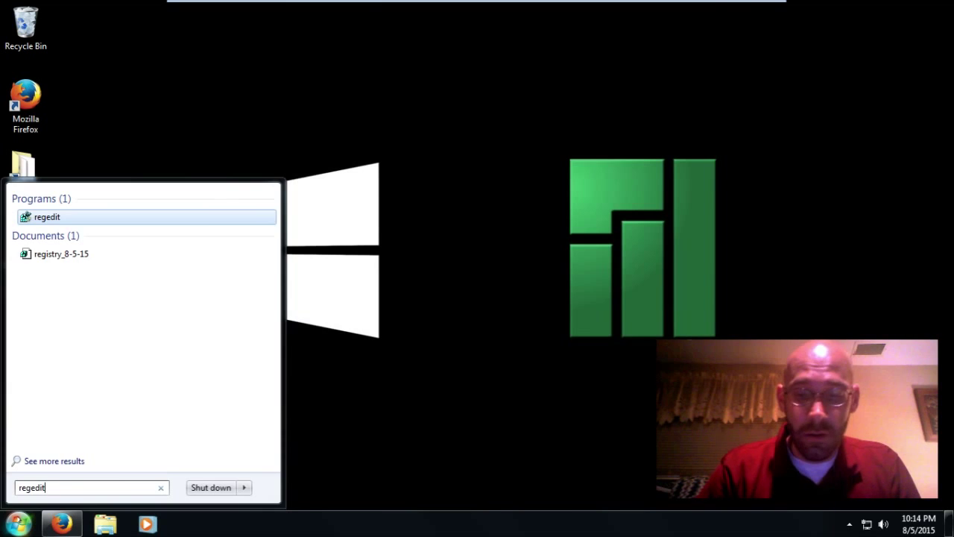
{"action": "key", "text": "Return"}
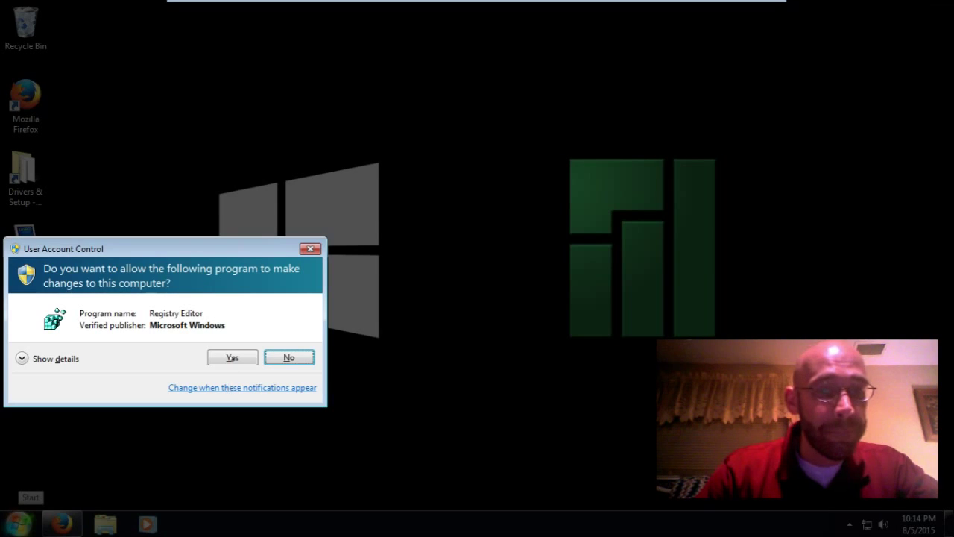
{"action": "left_click", "coordinate": [240, 360]}
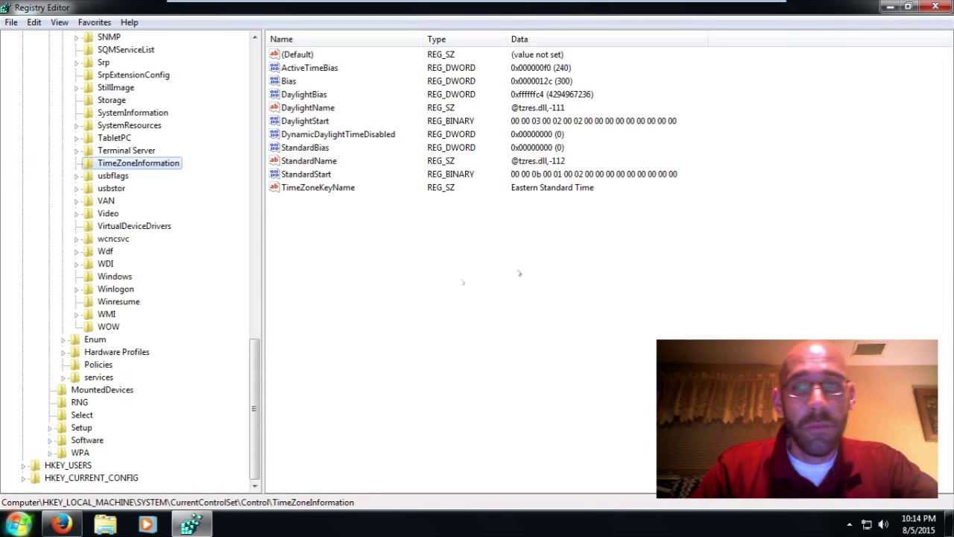
Navigate HKEY_LOCAL_MACHINE\SYSTEM\CurrentControlSet\Control and select the TimeZoneInformation key.
{"action": "left_click_drag", "start_coordinate": [254, 406], "coordinate": [249, 46]}
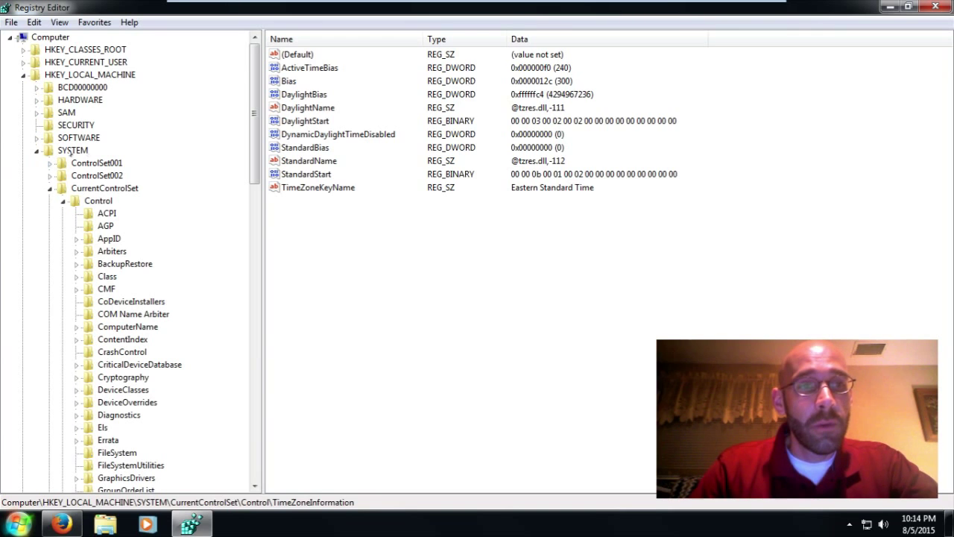
{"action": "left_click", "coordinate": [72, 151]}
{"action": "left_click", "coordinate": [116, 190]}
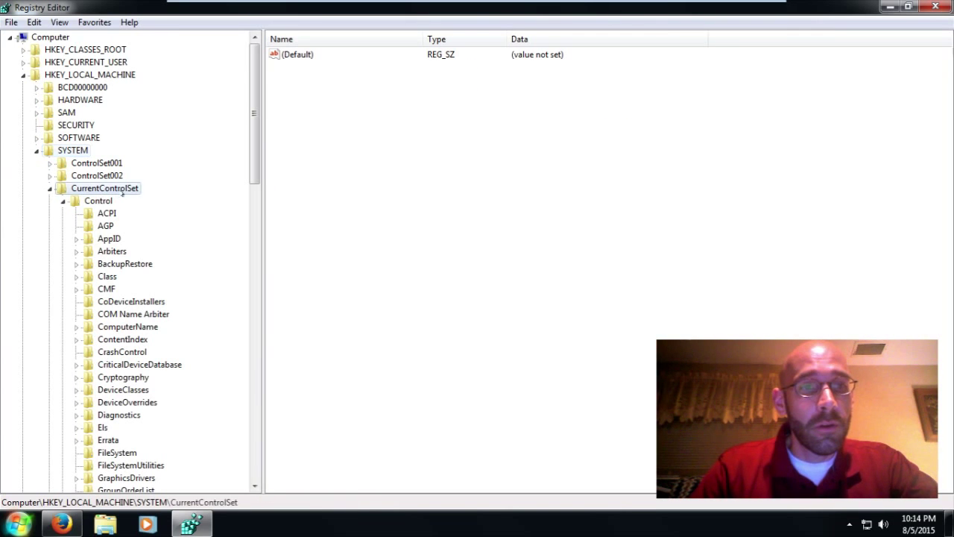
{"action": "left_click", "coordinate": [103, 202]}
{"action": "left_click_drag", "start_coordinate": [254, 133], "coordinate": [260, 395]}
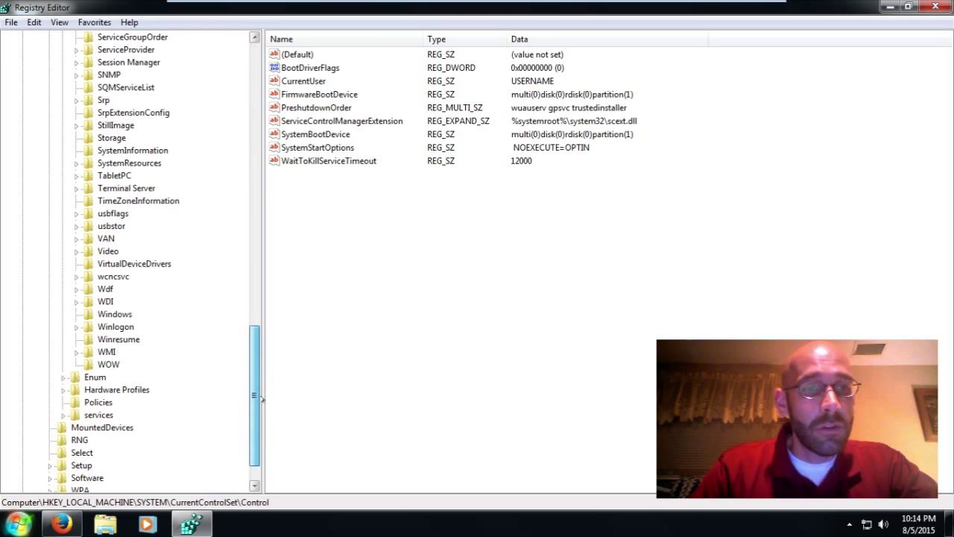
{"action": "left_click", "coordinate": [163, 201]}
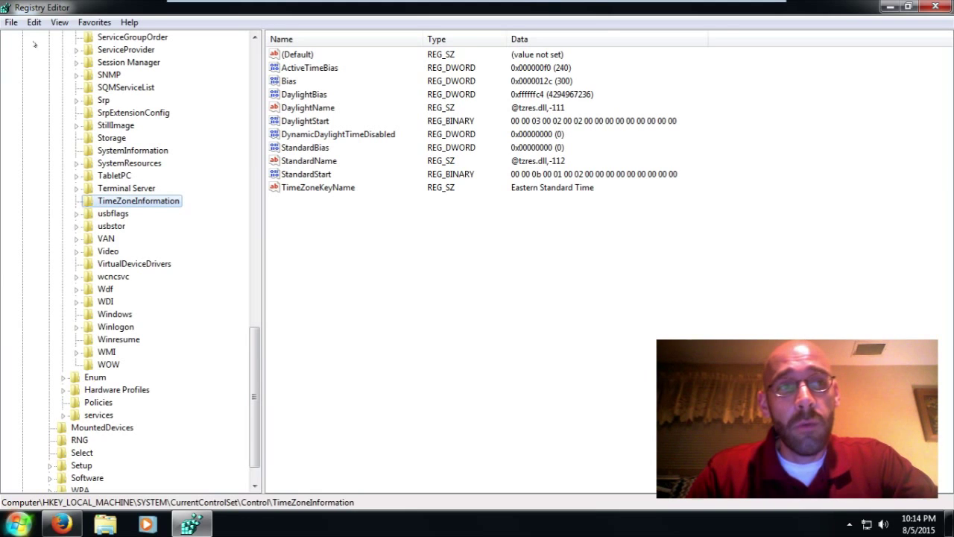
Export the selected TimeZoneInformation branch to Documents as registry_8-5-15_2.
{"action": "left_click", "coordinate": [11, 22]}
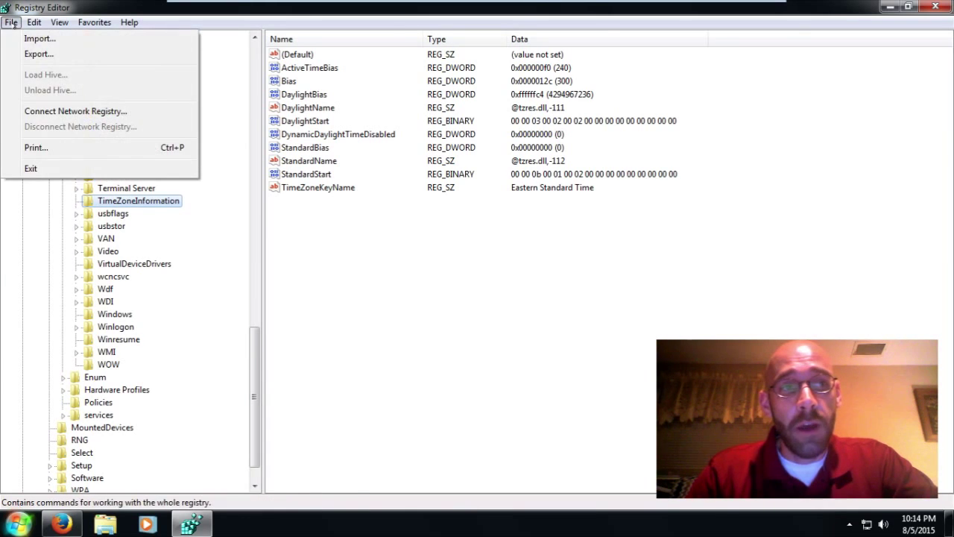
{"action": "left_click", "coordinate": [38, 54]}
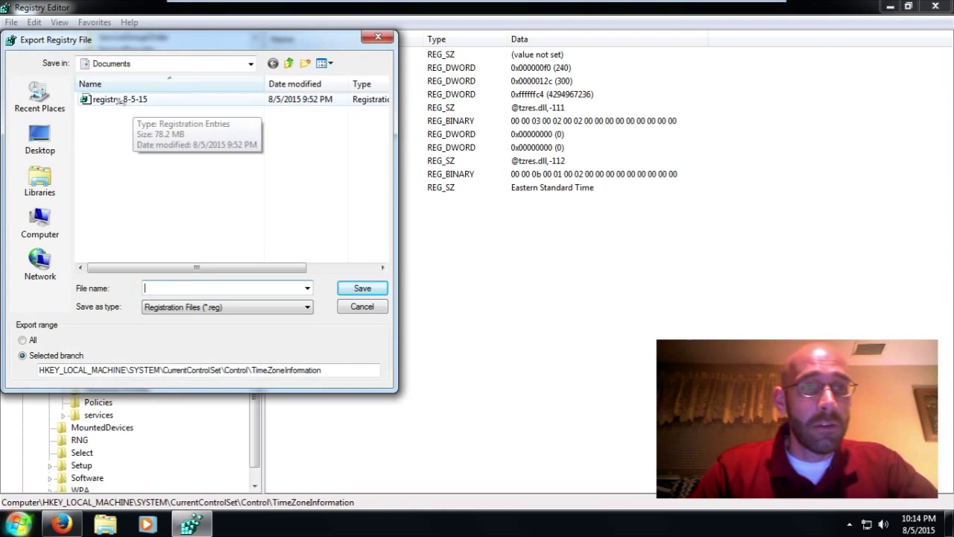
{"action": "left_click", "coordinate": [118, 100]}
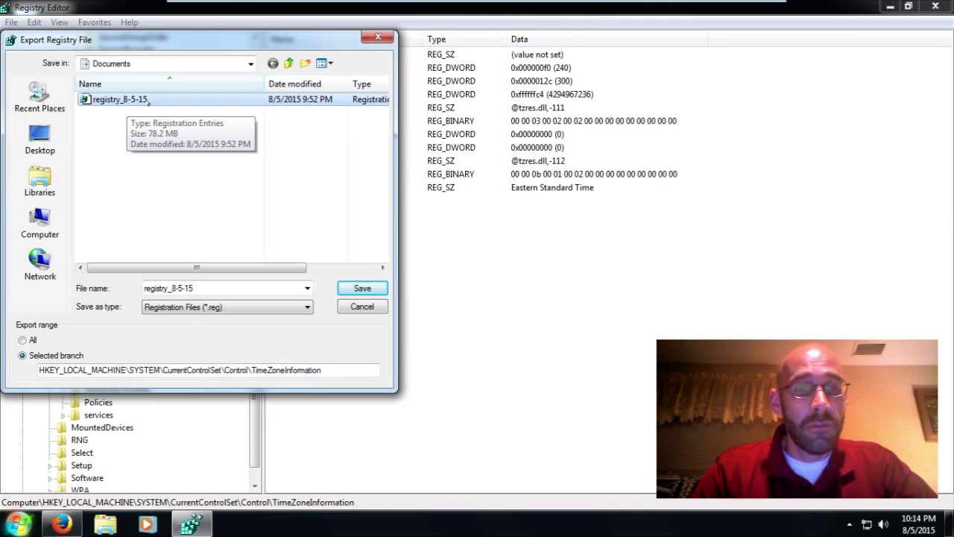
{"action": "left_click", "coordinate": [220, 288]}
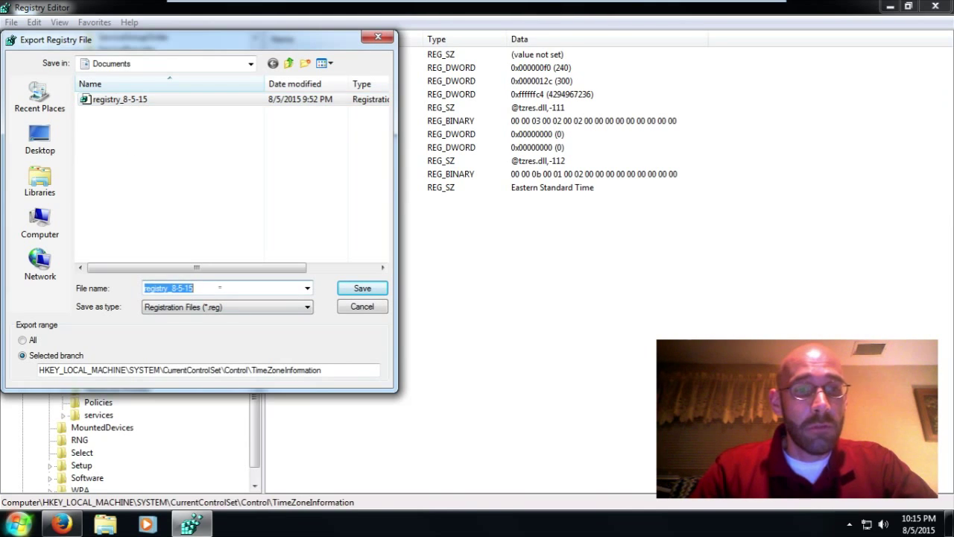
{"action": "left_click", "coordinate": [220, 288]}
{"action": "type", "text": "_2"}
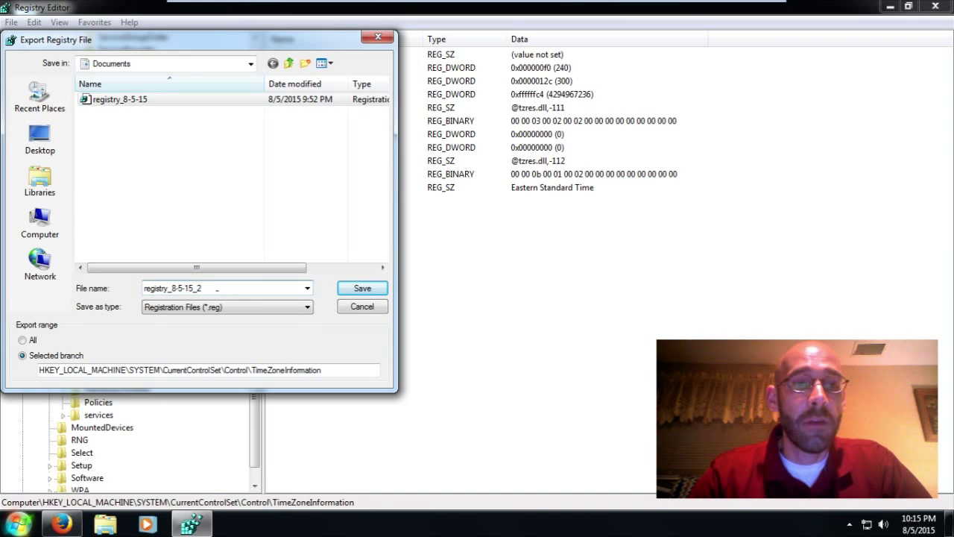
{"action": "left_click", "coordinate": [373, 293]}
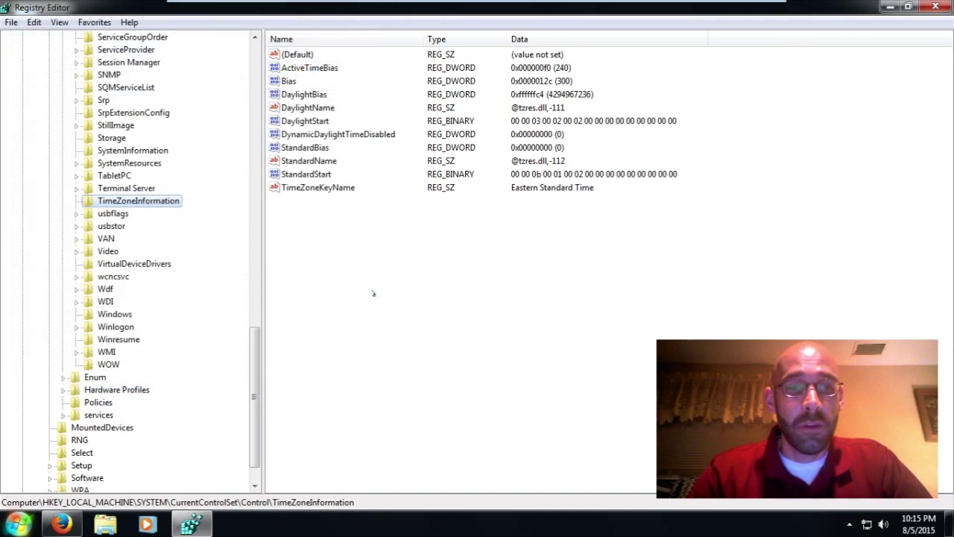
Create a new DWORD (32-bit) value named RealTimeIsUniversal in TimeZoneInformation.
{"action": "right_click", "coordinate": [333, 228]}
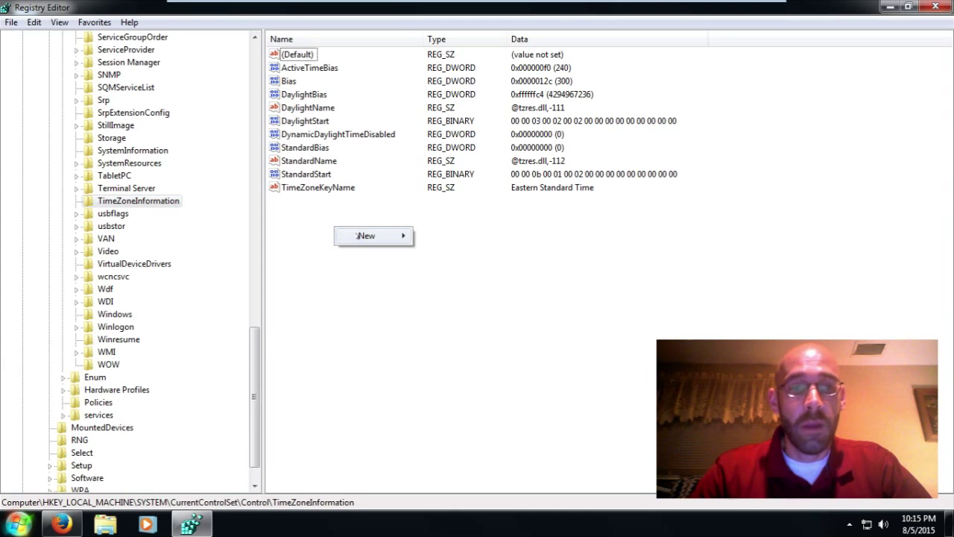
{"action": "mouse_move", "coordinate": [366, 235]}
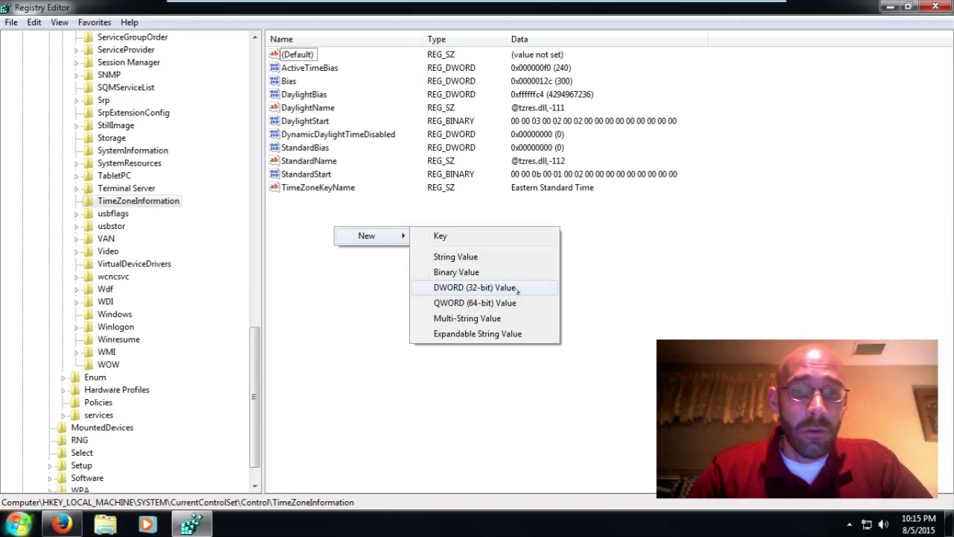
{"action": "left_click", "coordinate": [475, 287]}
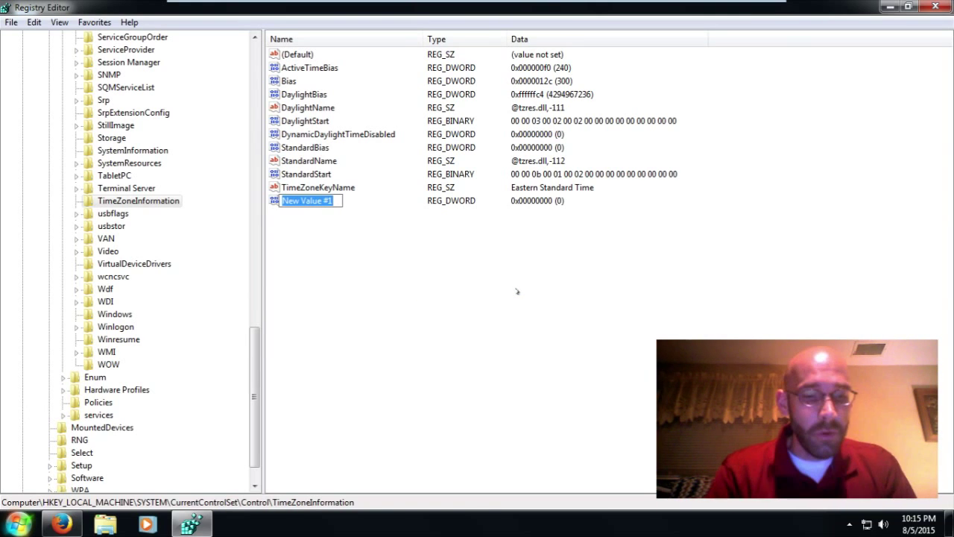
{"action": "type", "text": "RealT"}
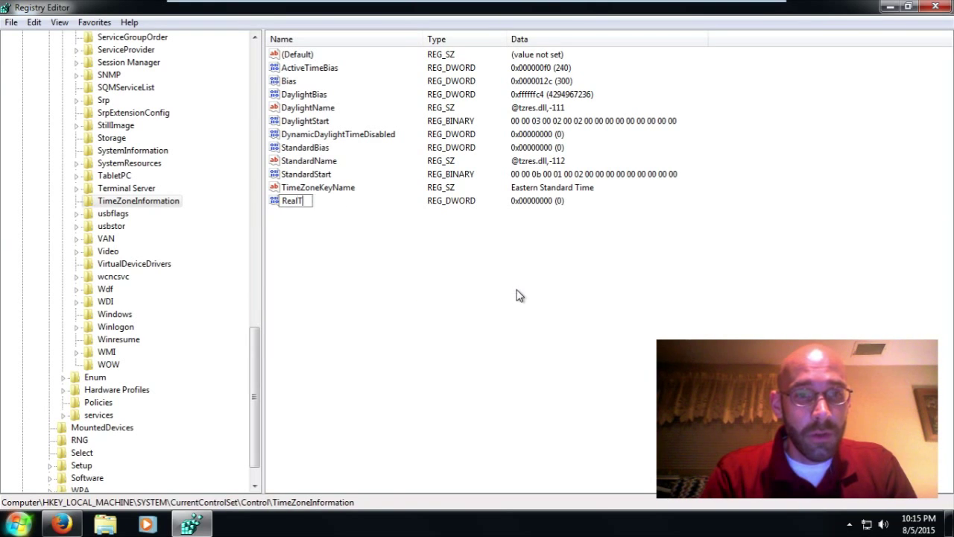
{"action": "type", "text": "imeIsUn"}
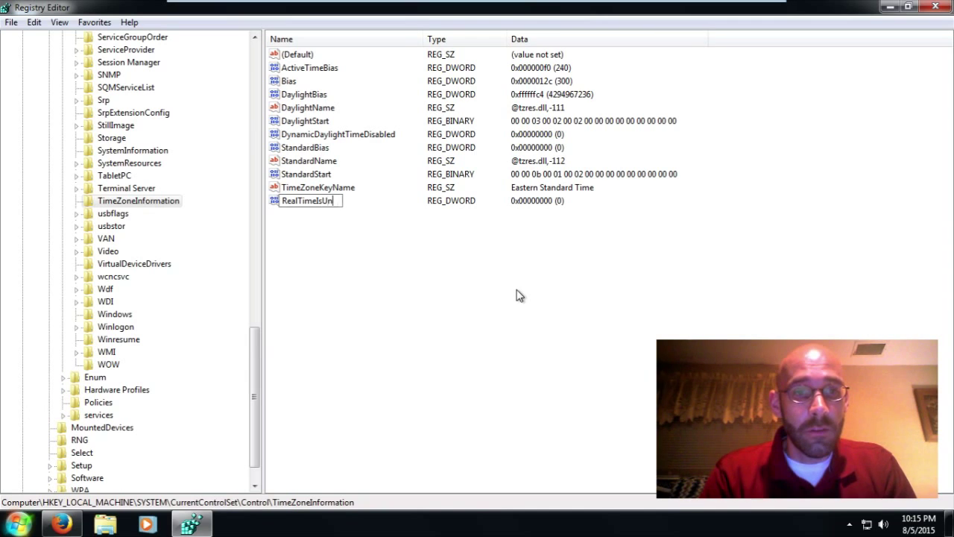
{"action": "type", "text": "iversal"}
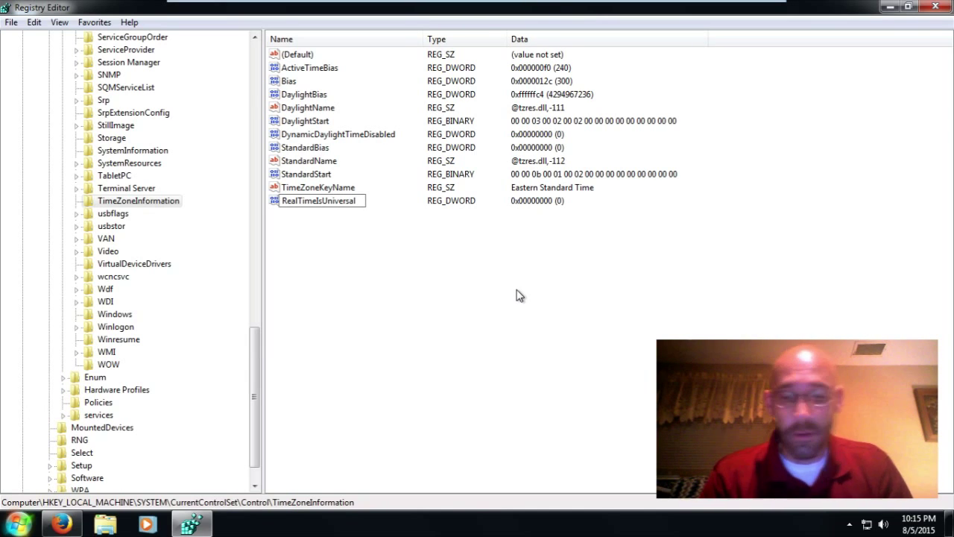
{"action": "key", "text": "Return"}
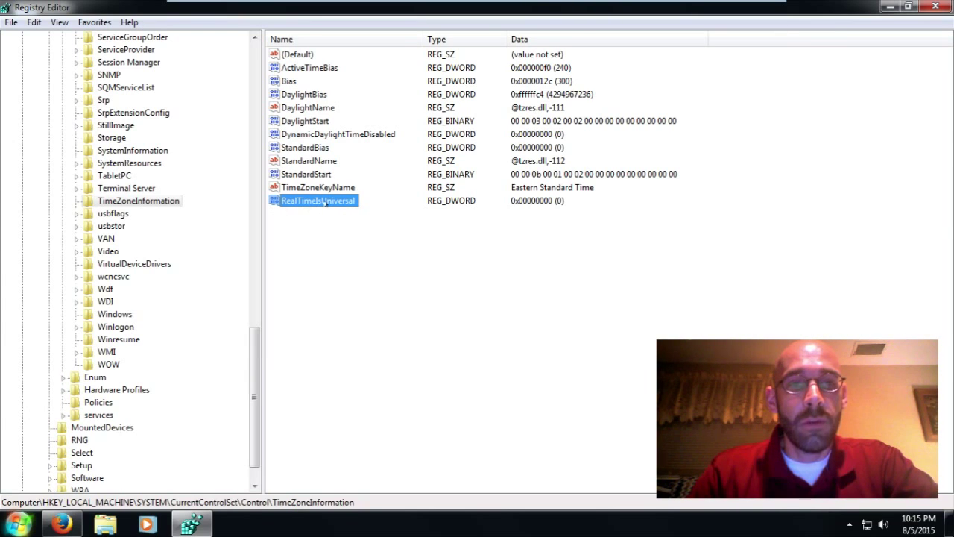
Set the RealTimeIsUniversal value data to 1.
{"action": "right_click", "coordinate": [345, 202]}
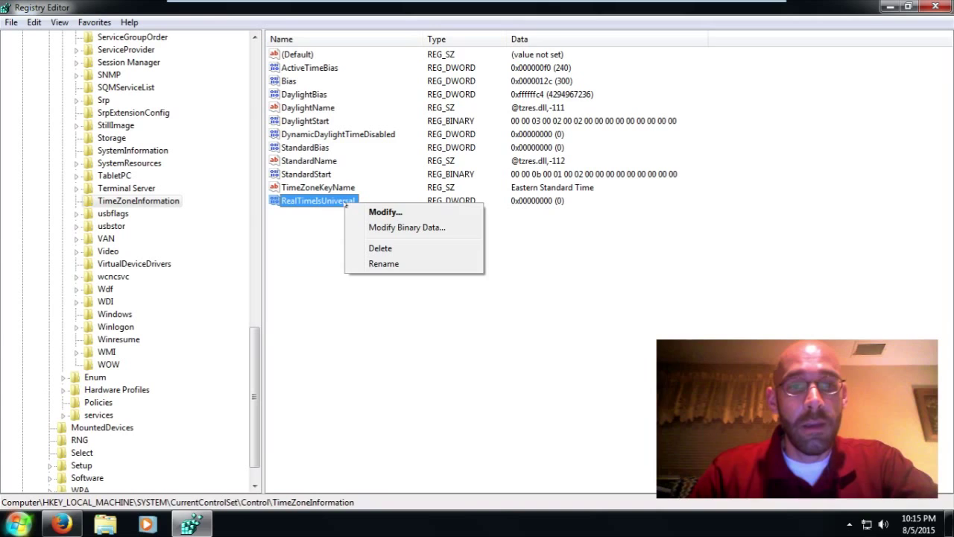
{"action": "left_click", "coordinate": [415, 213]}
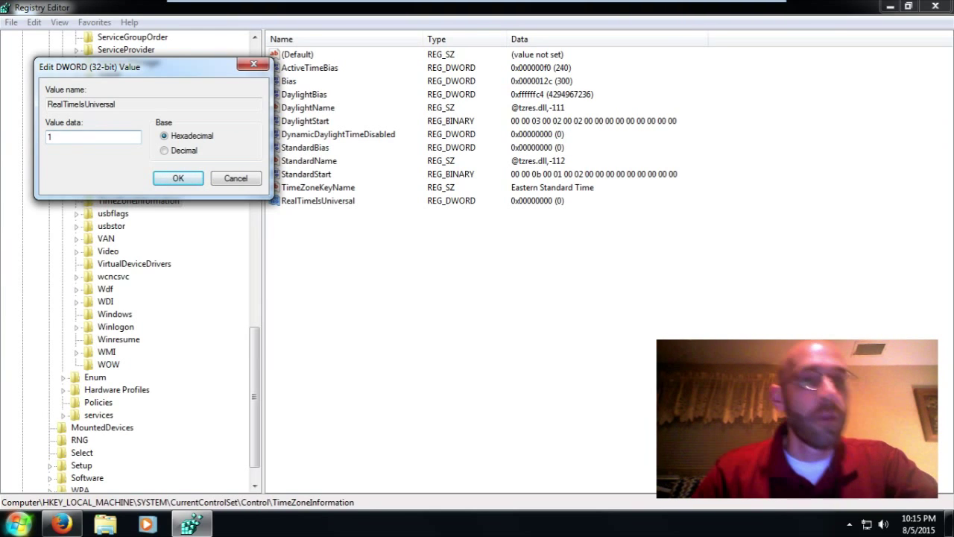
{"action": "left_click", "coordinate": [186, 179]}
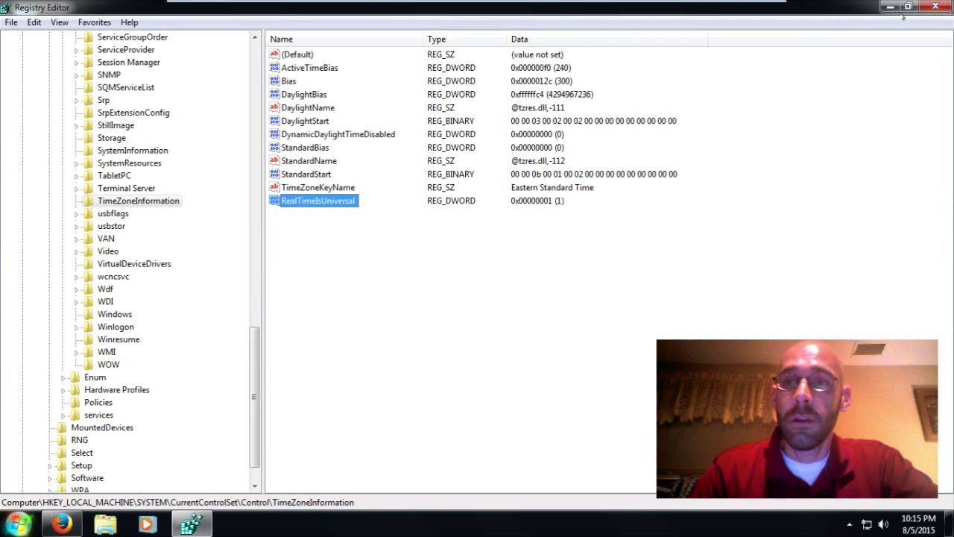
Close Registry Editor and restart Windows 7 from the Start menu's shutdown options.
{"action": "left_click", "coordinate": [935, 6]}
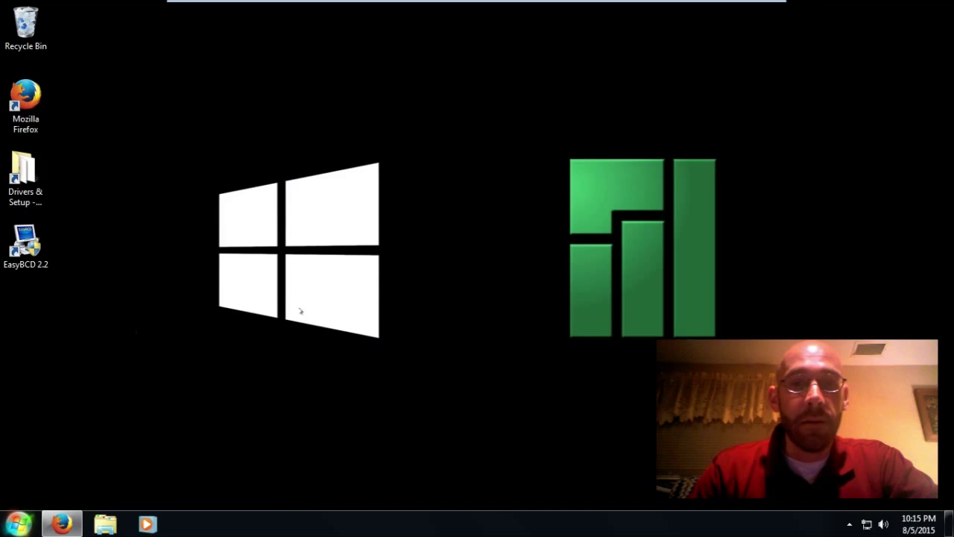
{"action": "left_click", "coordinate": [4, 523]}
{"action": "left_click", "coordinate": [242, 487]}
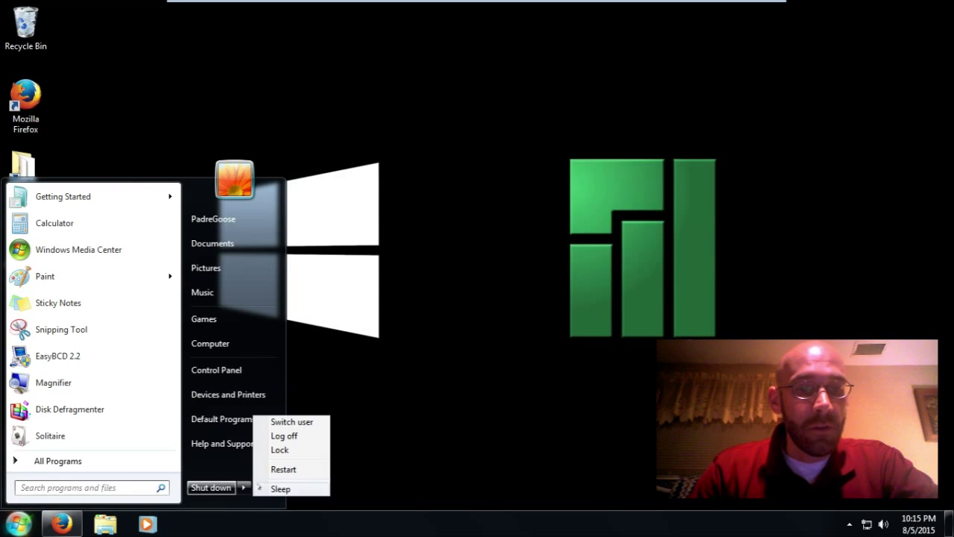
{"action": "left_click", "coordinate": [285, 468]}
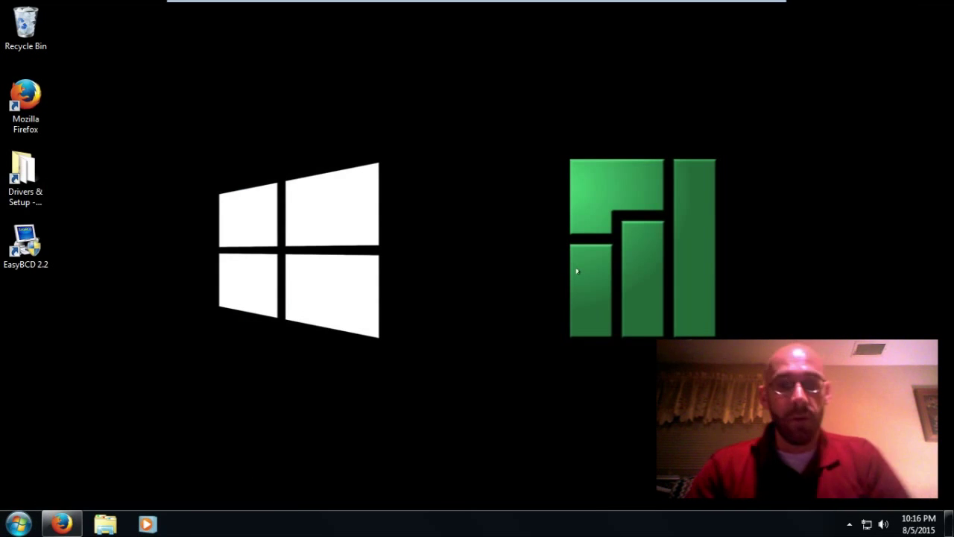